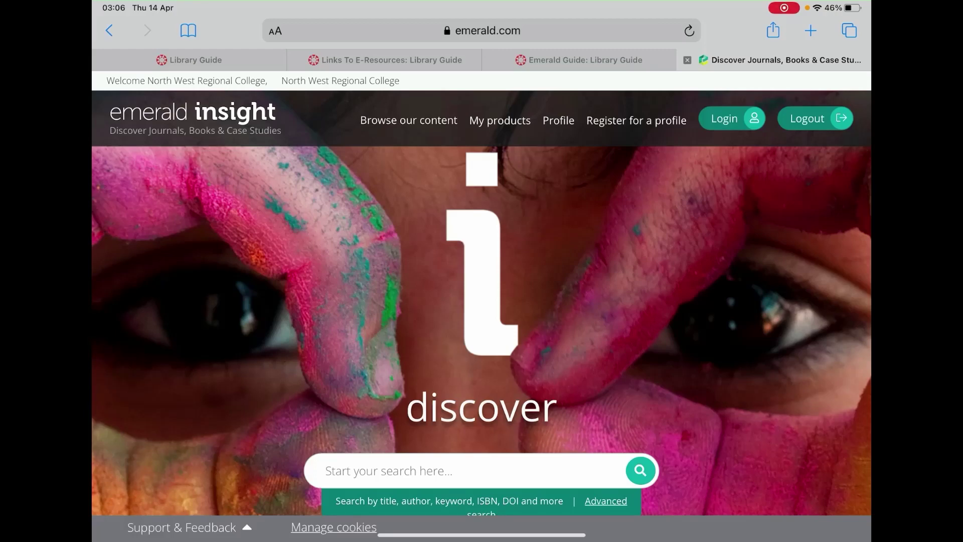
{"action": "scroll", "coordinate": [482, 302], "scroll_direction": "down", "scroll_amount": 3}
- Follow the Advanced search link under the home page search box
{"action": "left_click", "coordinate": [606, 400]}
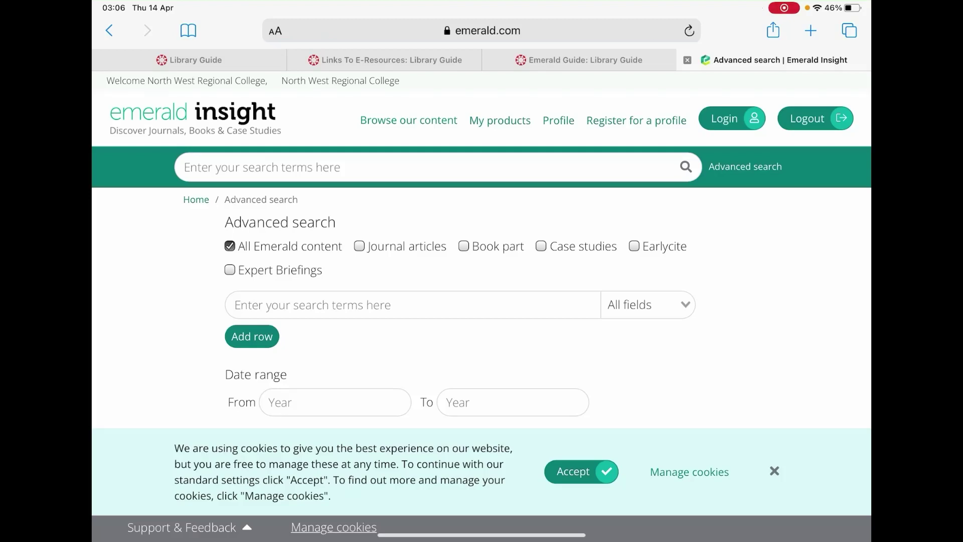
- Dismiss the cookie notice and enter 'Business' as the search term
{"action": "left_click", "coordinate": [581, 471]}
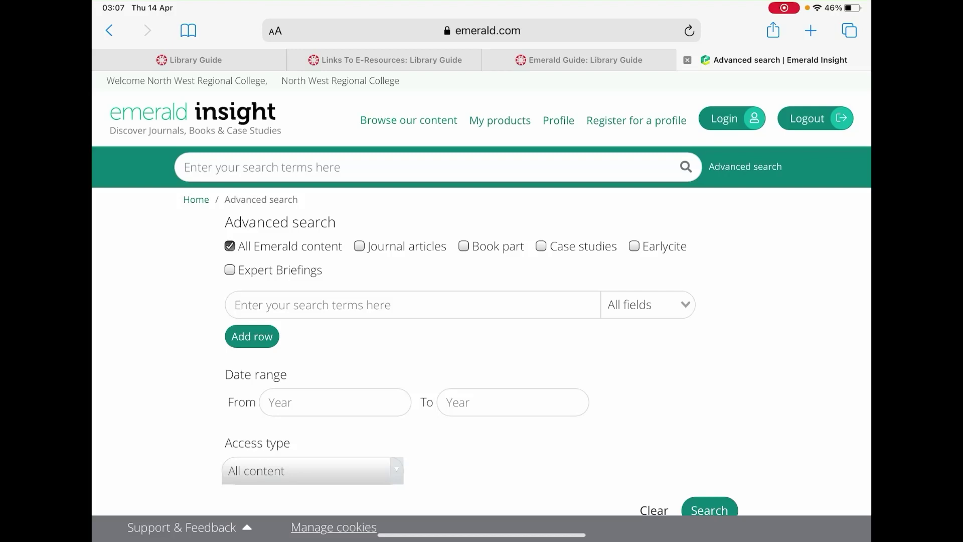
{"action": "left_click", "coordinate": [412, 305]}
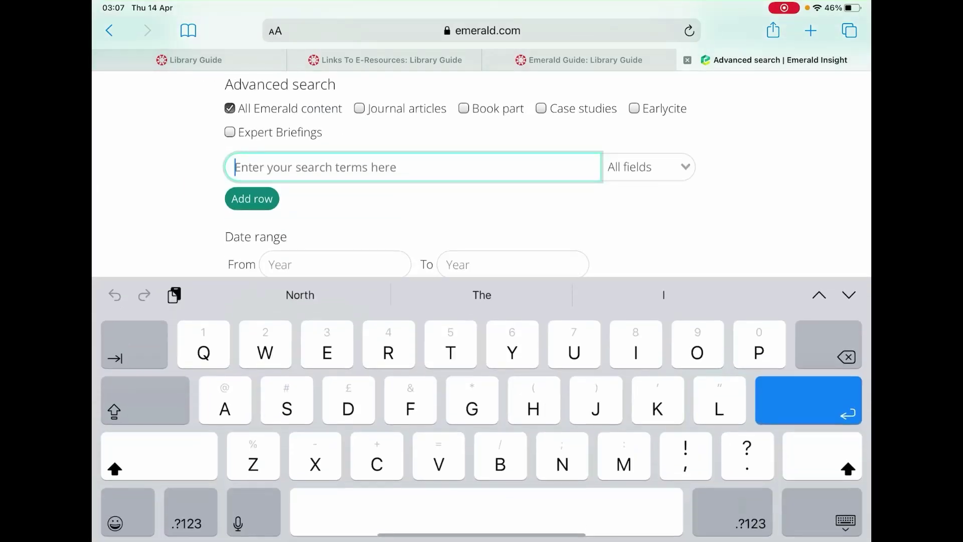
{"action": "type", "text": "Bus"}
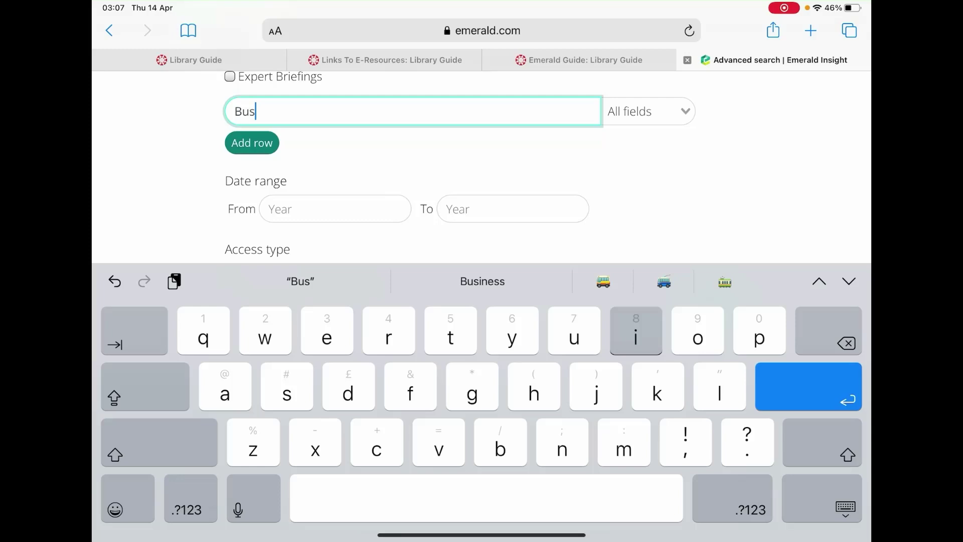
{"action": "type", "text": "in"}
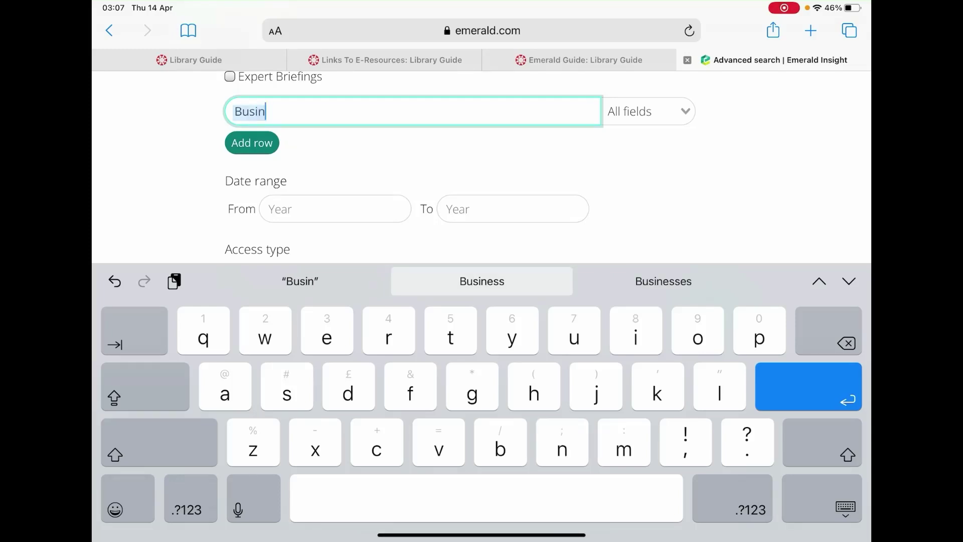
{"action": "type", "text": "ess"}
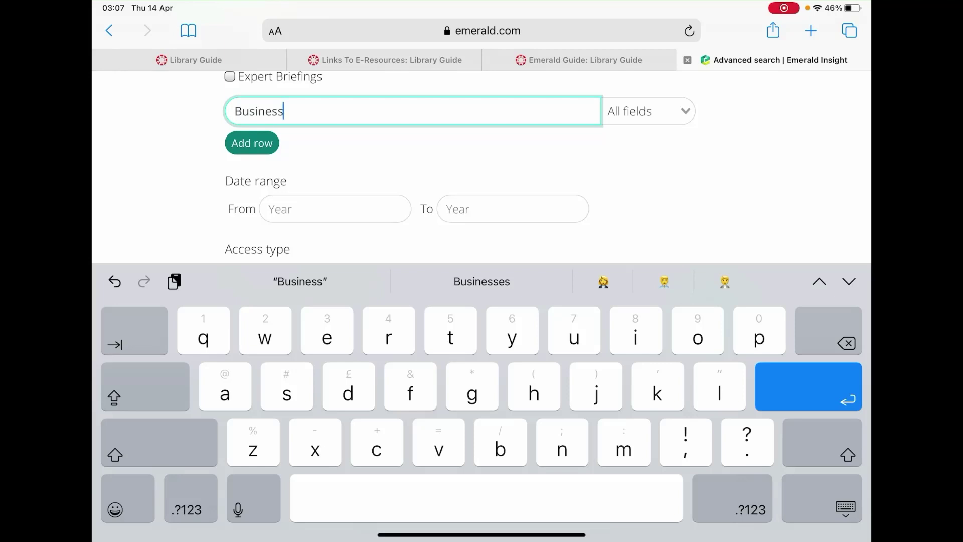
{"action": "left_click", "coordinate": [845, 510]}
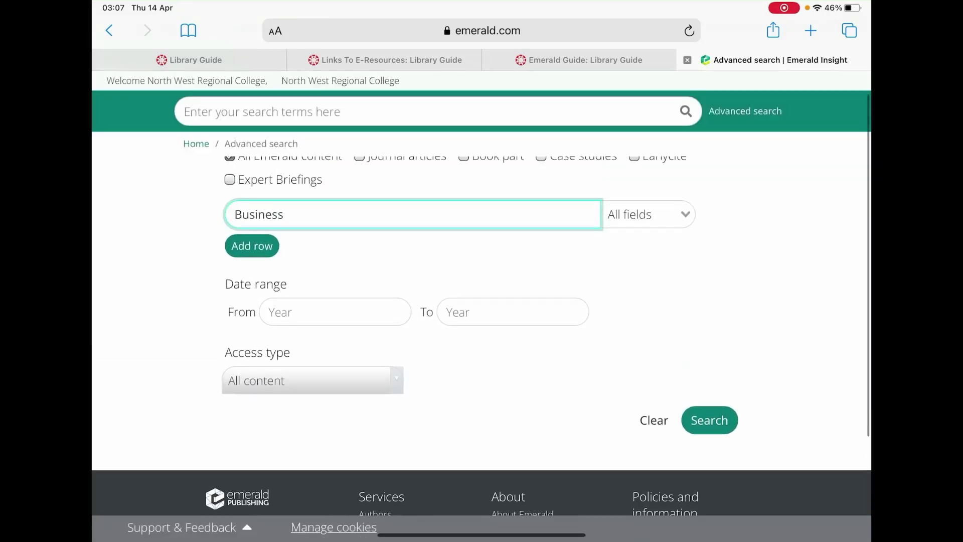
{"action": "scroll", "coordinate": [481, 301], "scroll_direction": "up", "scroll_amount": 2}
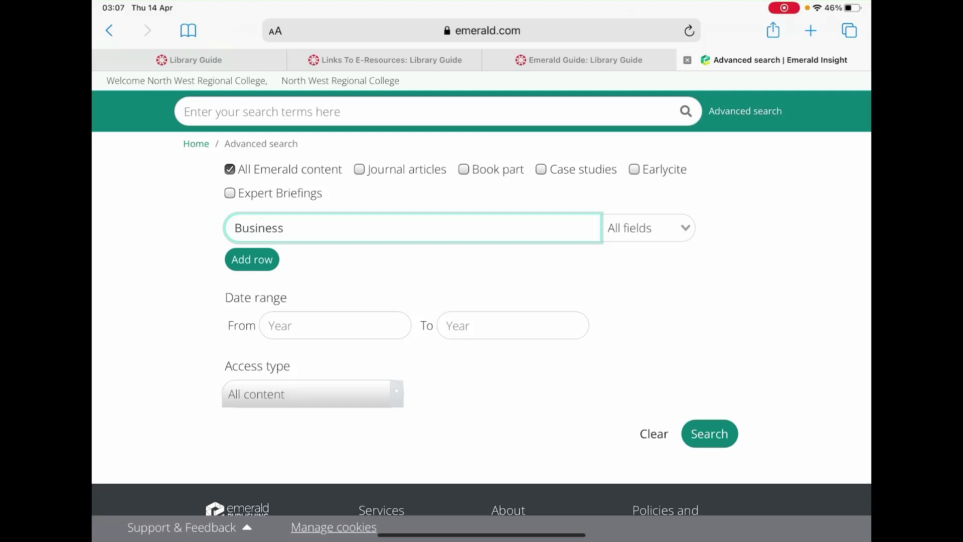
- Set Access type to 'Only content I have access to' and run the search
{"action": "left_click", "coordinate": [312, 393]}
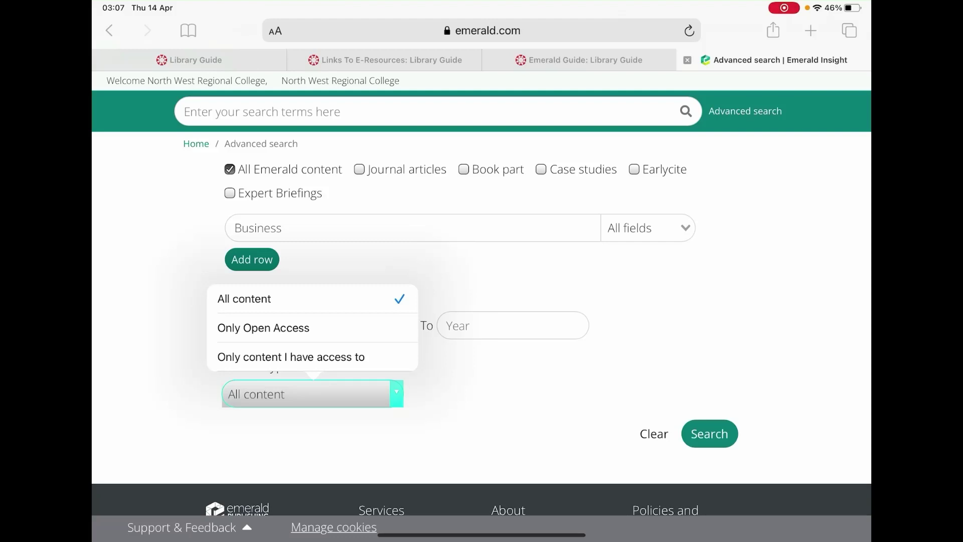
{"action": "left_click", "coordinate": [291, 356]}
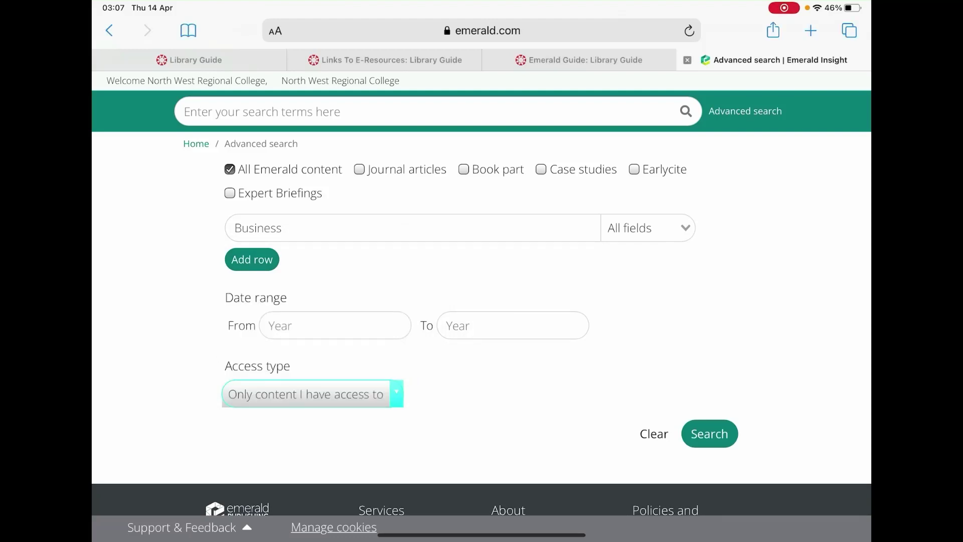
{"action": "left_click", "coordinate": [709, 433]}
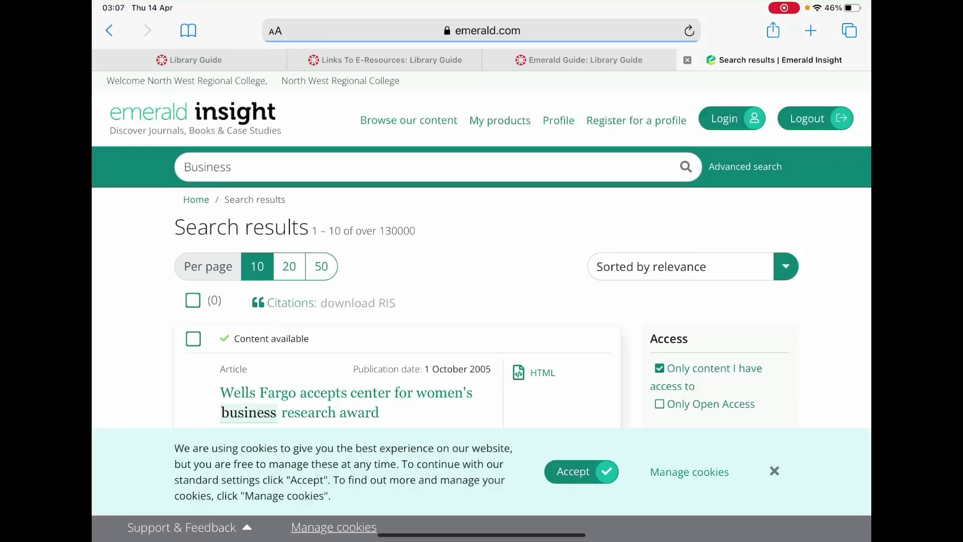
- Accept the cookie banner at the bottom of the Business results page
{"action": "left_click", "coordinate": [580, 471]}
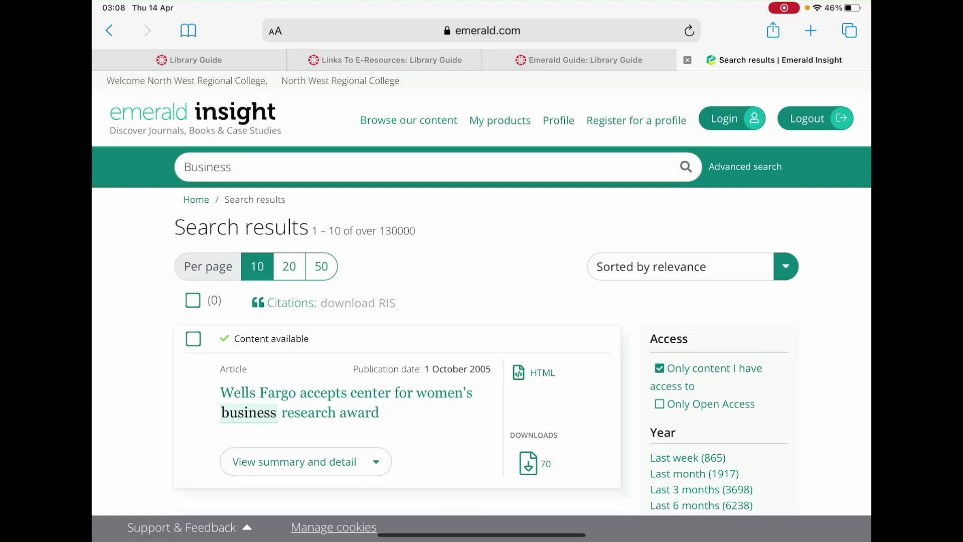
{"action": "left_click", "coordinate": [681, 267]}
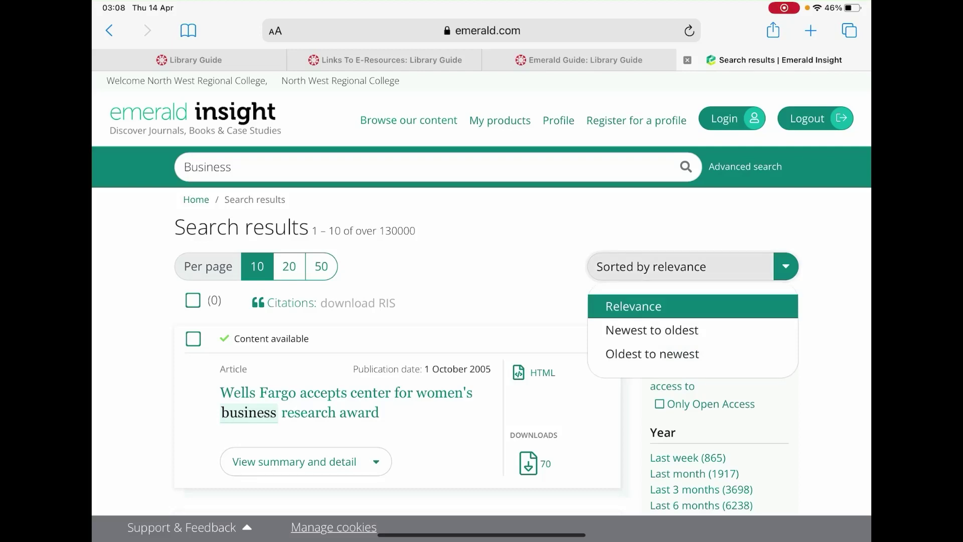
{"action": "left_click", "coordinate": [652, 329]}
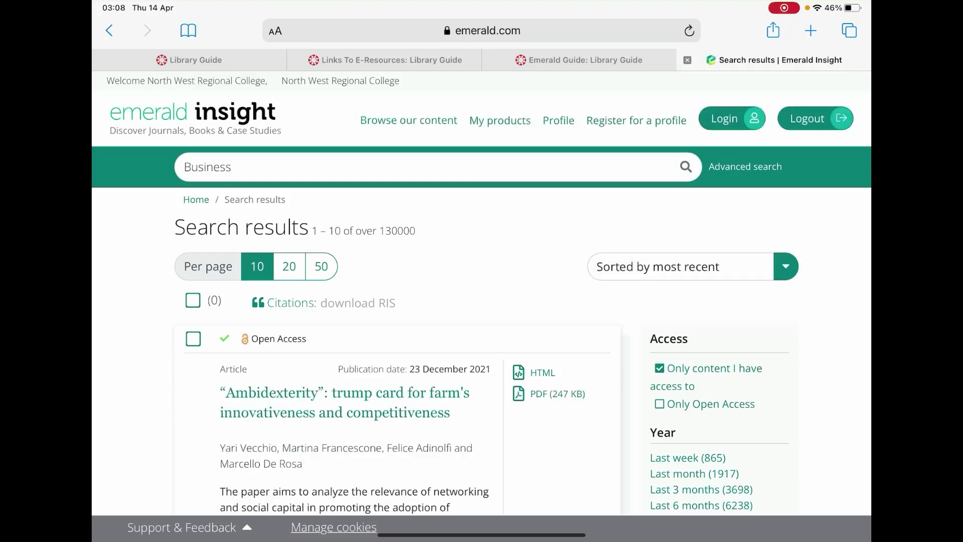
{"action": "left_click", "coordinate": [681, 266]}
{"action": "left_click", "coordinate": [652, 353]}
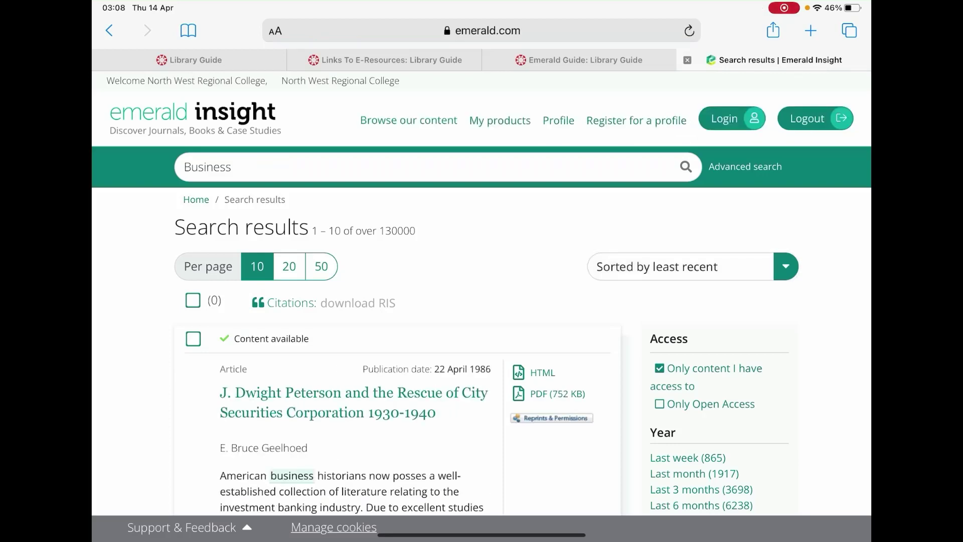
{"action": "scroll", "coordinate": [481, 301], "scroll_direction": "down", "scroll_amount": 10}
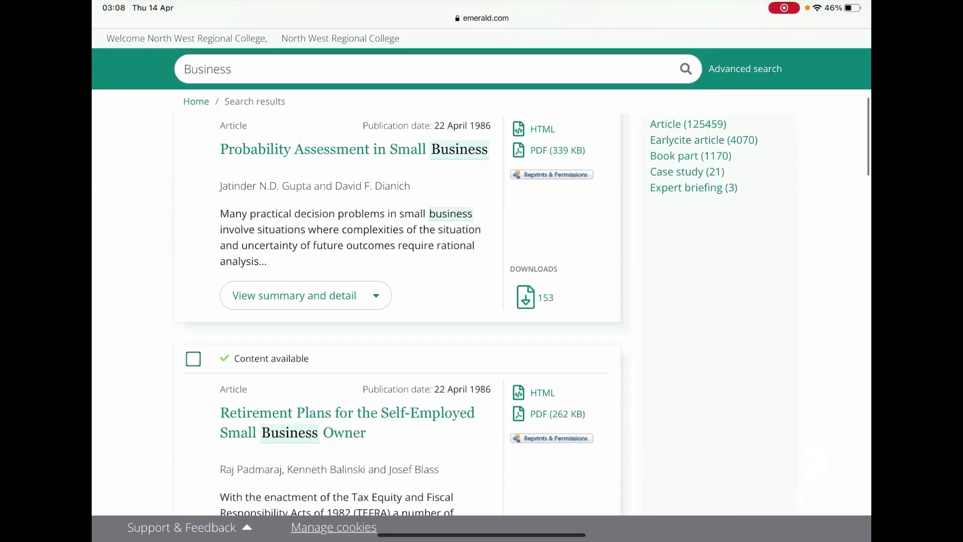
{"action": "scroll", "coordinate": [481, 301], "scroll_direction": "up", "scroll_amount": 10}
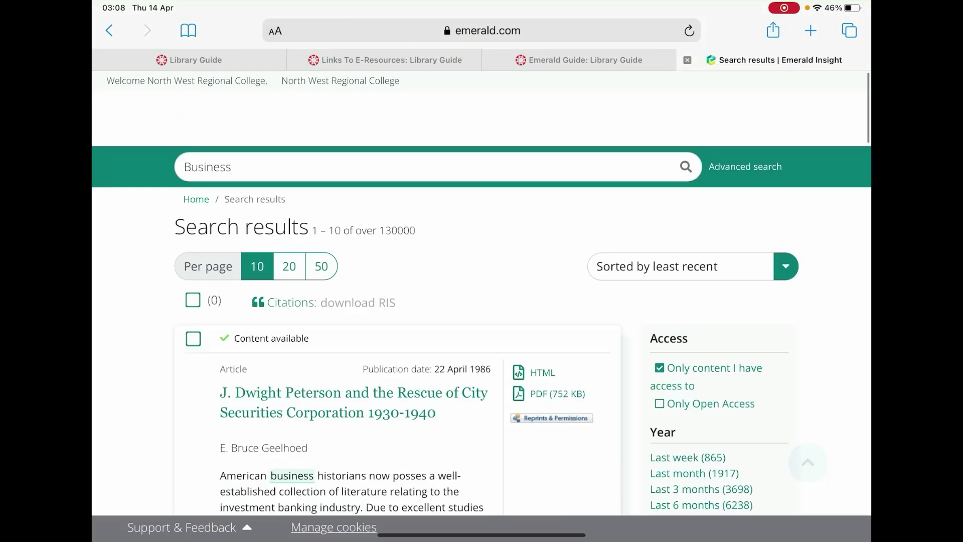
{"action": "left_click", "coordinate": [677, 267]}
{"action": "left_click", "coordinate": [644, 306]}
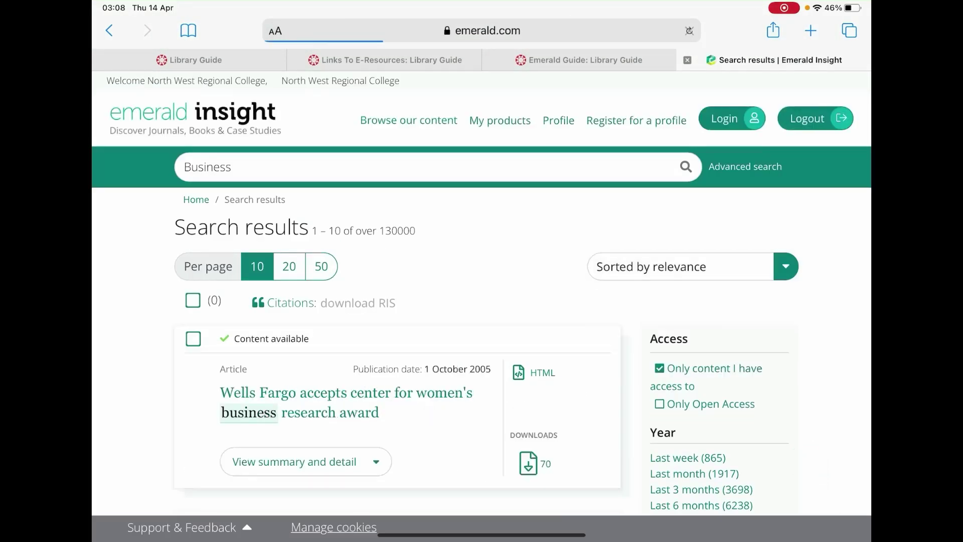
{"action": "scroll", "coordinate": [481, 301], "scroll_direction": "down", "scroll_amount": 6}
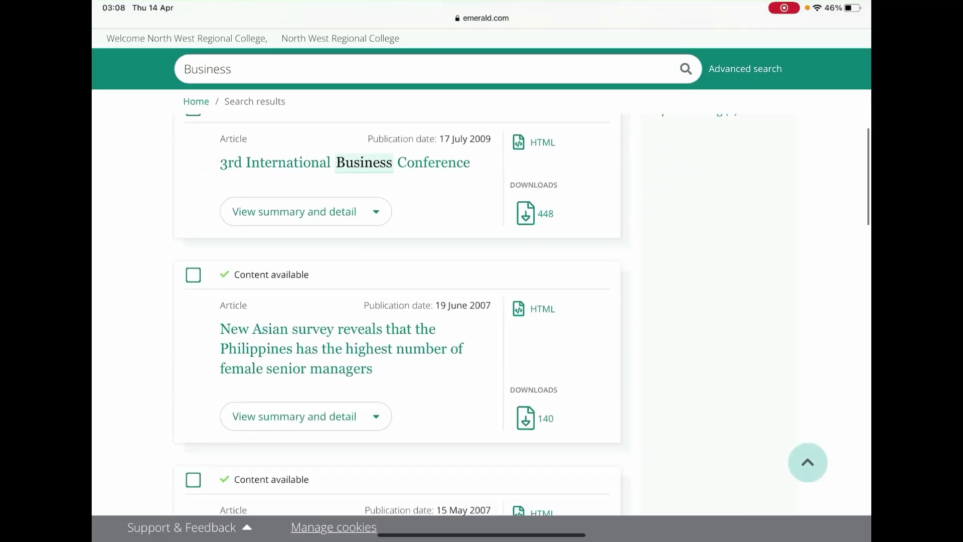
{"action": "left_click", "coordinate": [809, 463]}
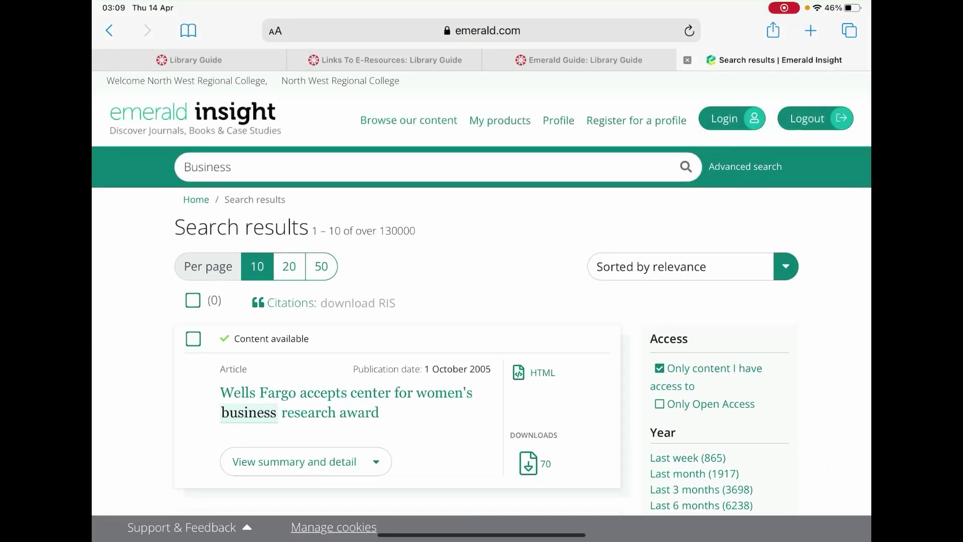
{"action": "scroll", "coordinate": [481, 302], "scroll_direction": "down", "scroll_amount": 3}
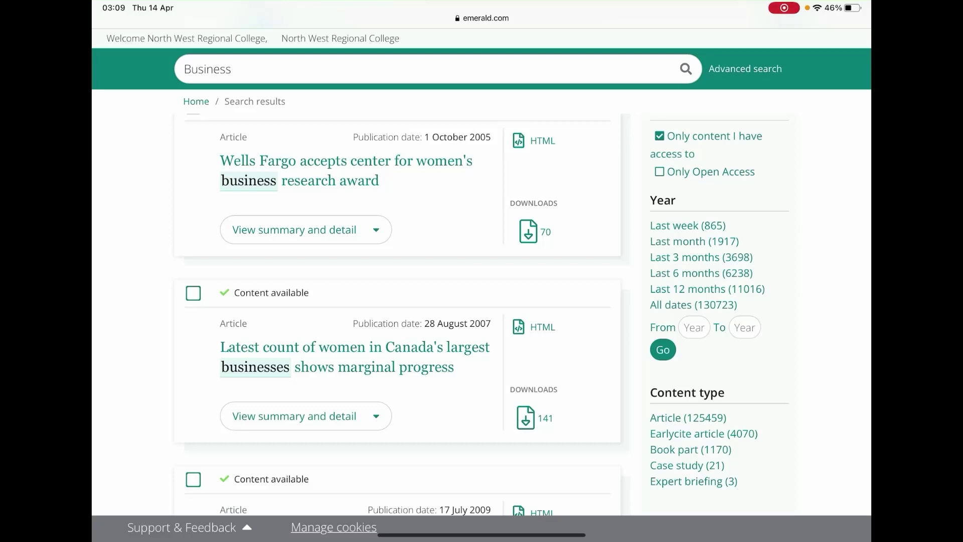
- Apply a 2020–2022 publication year filter to the results, then remove it again
{"action": "left_click", "coordinate": [693, 327]}
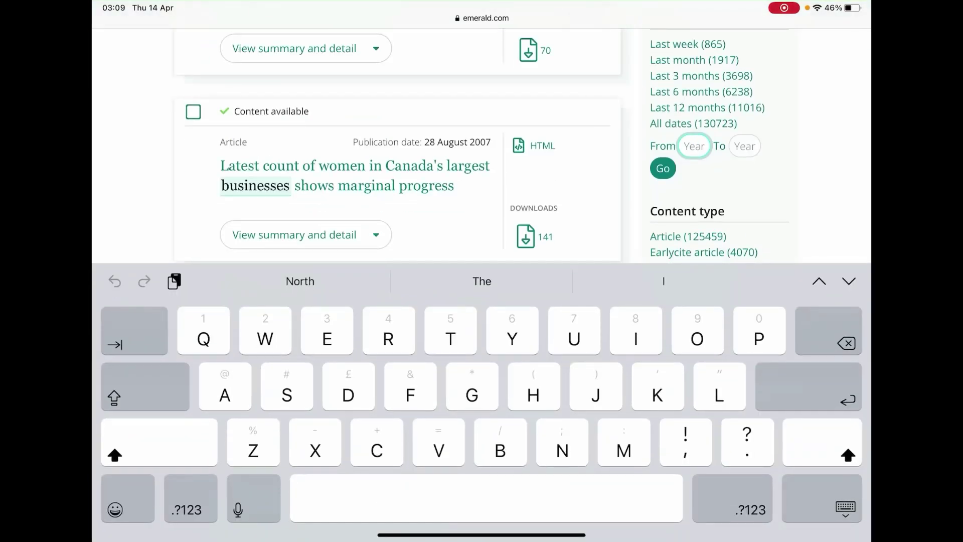
{"action": "left_click", "coordinate": [186, 509]}
{"action": "type", "text": "20"}
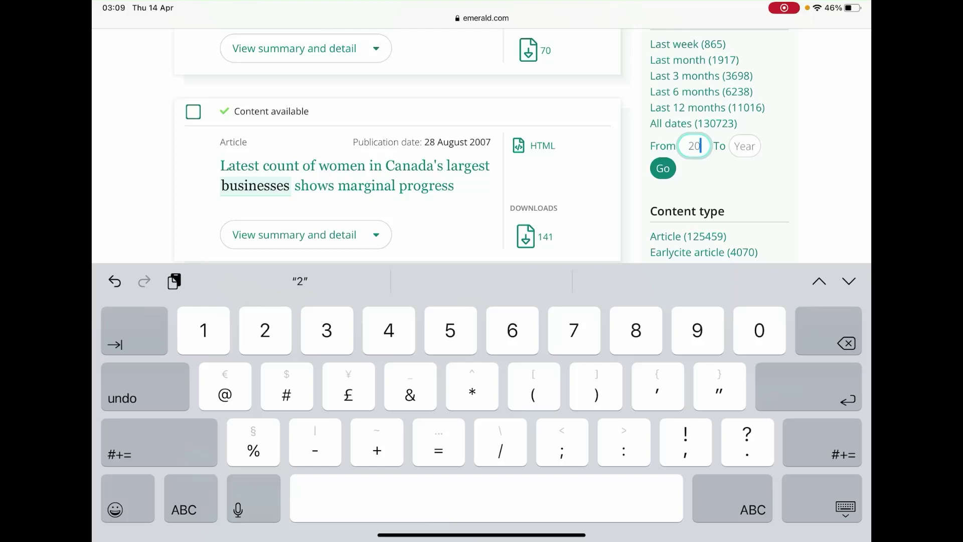
{"action": "type", "text": "20"}
{"action": "left_click", "coordinate": [744, 146]}
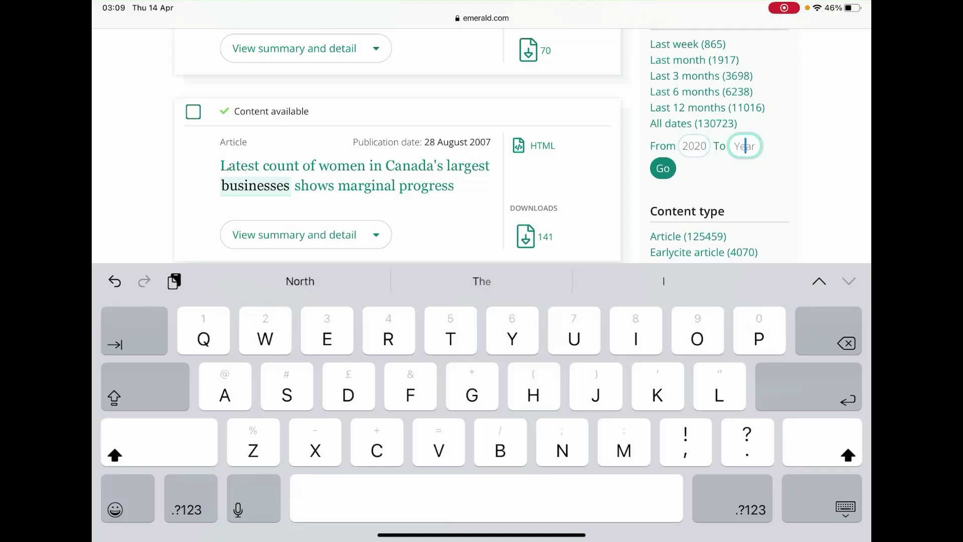
{"action": "left_click", "coordinate": [186, 509]}
{"action": "type", "text": "20"}
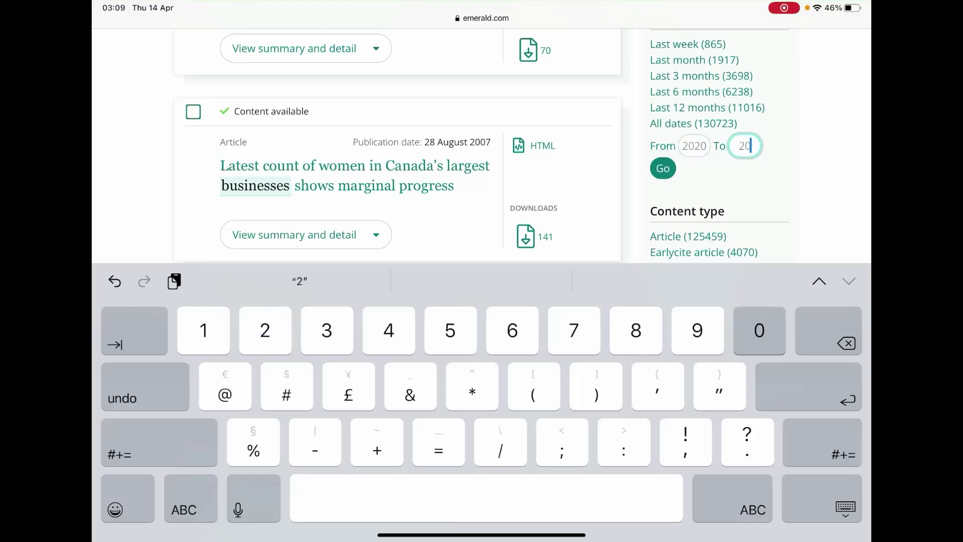
{"action": "type", "text": "22"}
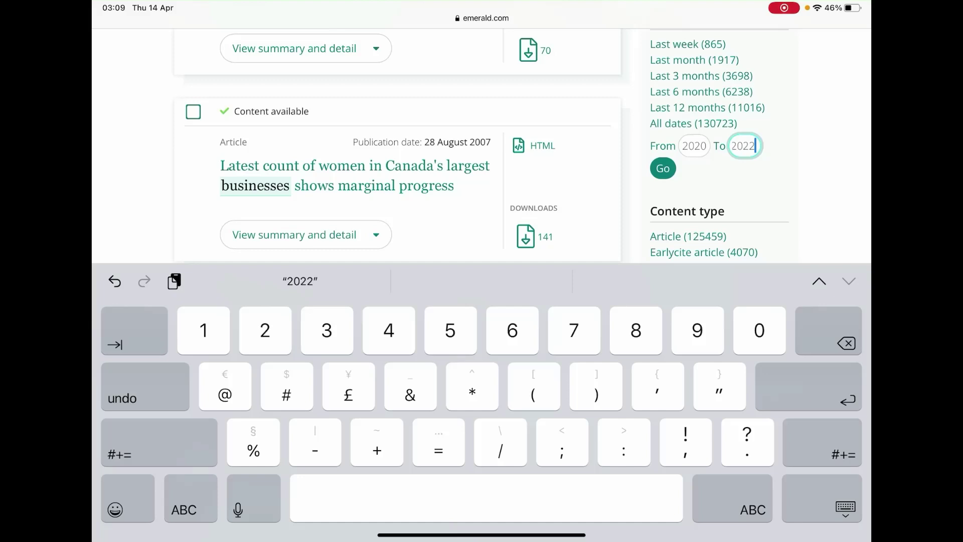
{"action": "left_click", "coordinate": [662, 168]}
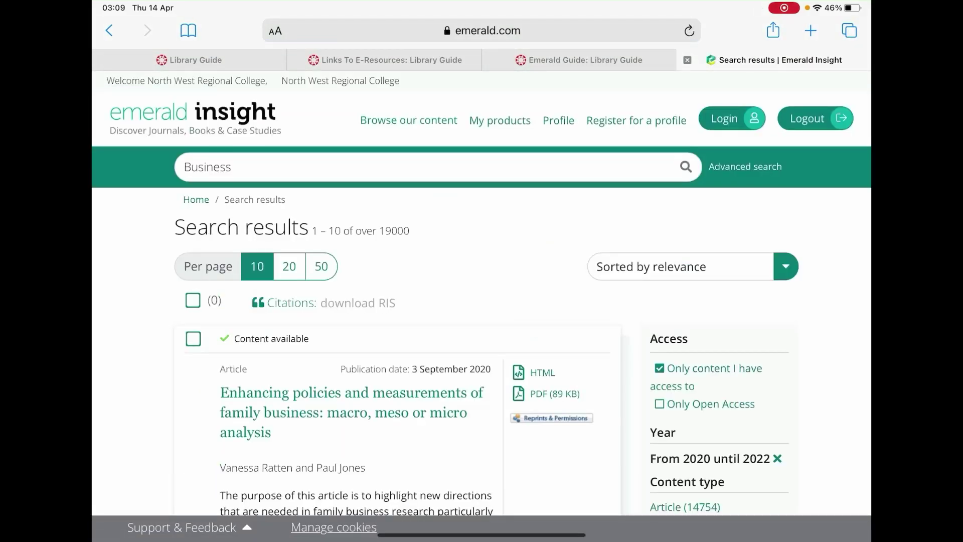
{"action": "scroll", "coordinate": [481, 301], "scroll_direction": "down", "scroll_amount": 3}
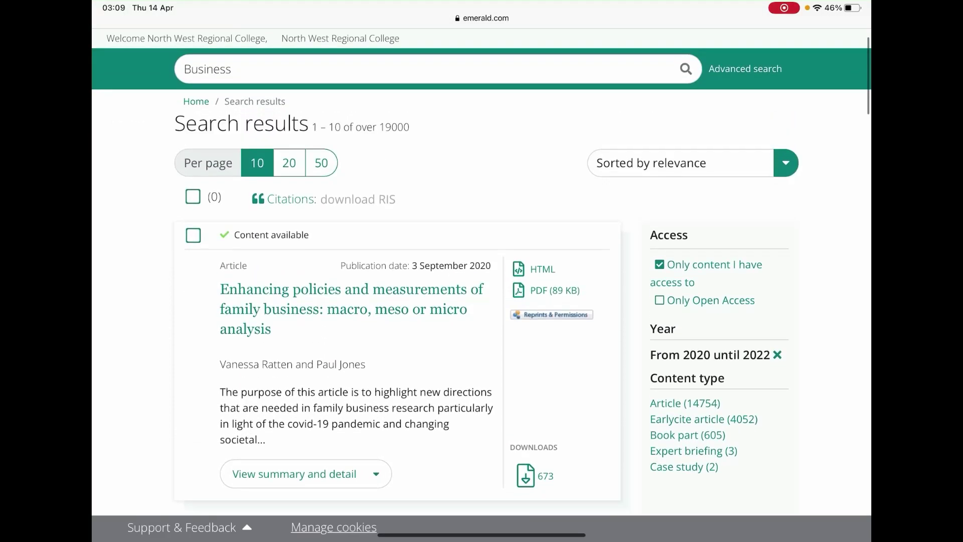
{"action": "scroll", "coordinate": [482, 301], "scroll_direction": "up", "scroll_amount": 2}
{"action": "scroll", "coordinate": [482, 301], "scroll_direction": "down", "scroll_amount": 5}
{"action": "scroll", "coordinate": [481, 301], "scroll_direction": "down", "scroll_amount": 5}
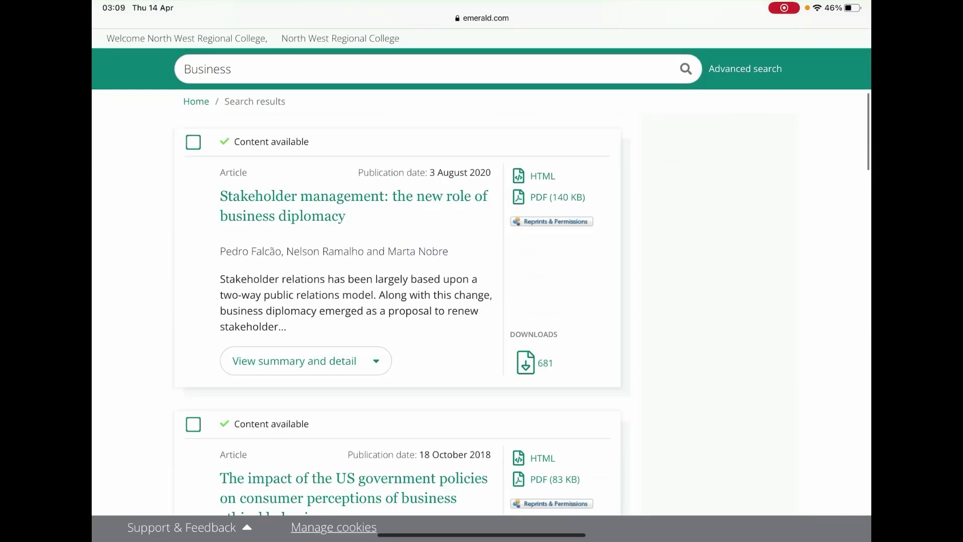
{"action": "scroll", "coordinate": [481, 301], "scroll_direction": "down", "scroll_amount": 3}
{"action": "scroll", "coordinate": [481, 301], "scroll_direction": "up", "scroll_amount": 3}
{"action": "scroll", "coordinate": [482, 302], "scroll_direction": "up", "scroll_amount": 10}
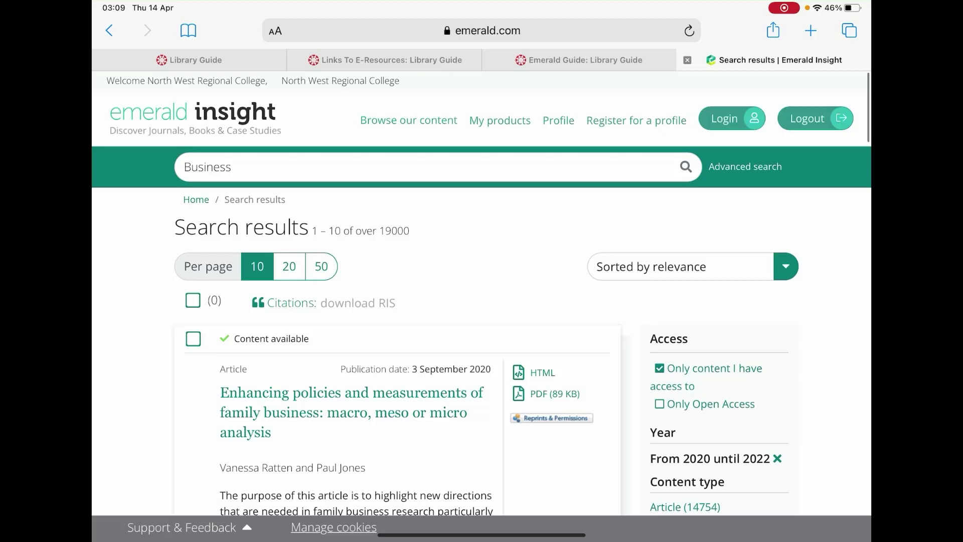
{"action": "scroll", "coordinate": [482, 300], "scroll_direction": "down", "scroll_amount": 2}
{"action": "scroll", "coordinate": [481, 301], "scroll_direction": "down", "scroll_amount": 3}
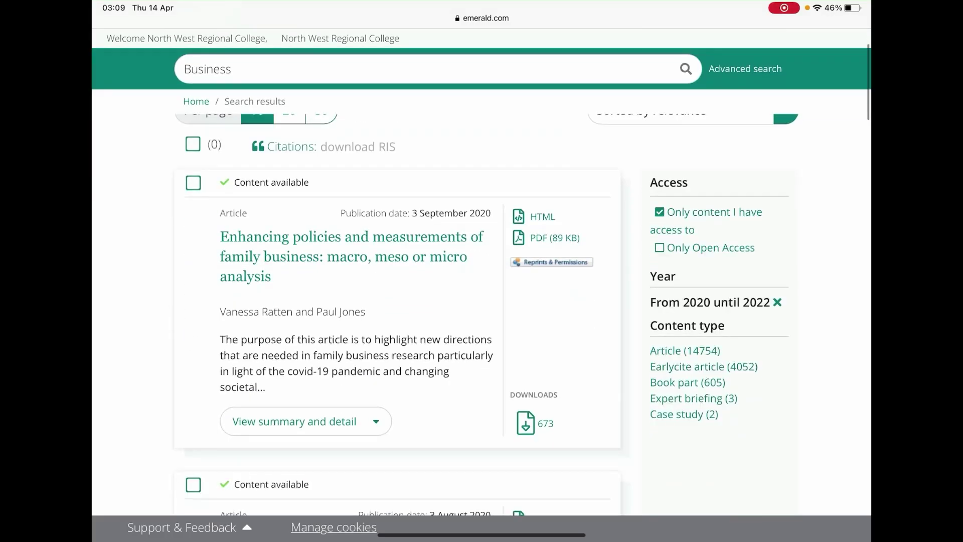
{"action": "left_click", "coordinate": [777, 302]}
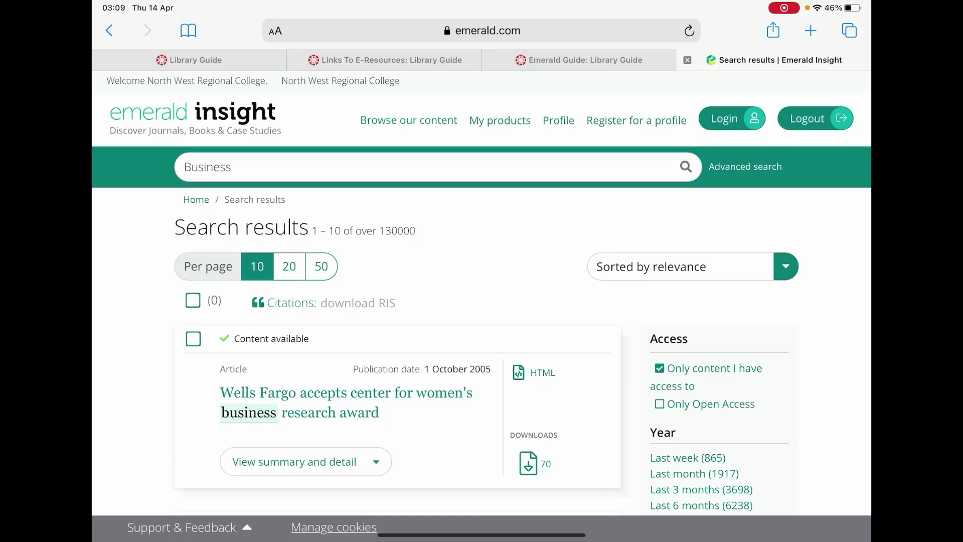
{"action": "scroll", "coordinate": [481, 301], "scroll_direction": "down", "scroll_amount": 1}
{"action": "scroll", "coordinate": [481, 301], "scroll_direction": "down", "scroll_amount": 1}
{"action": "scroll", "coordinate": [481, 301], "scroll_direction": "down", "scroll_amount": 2}
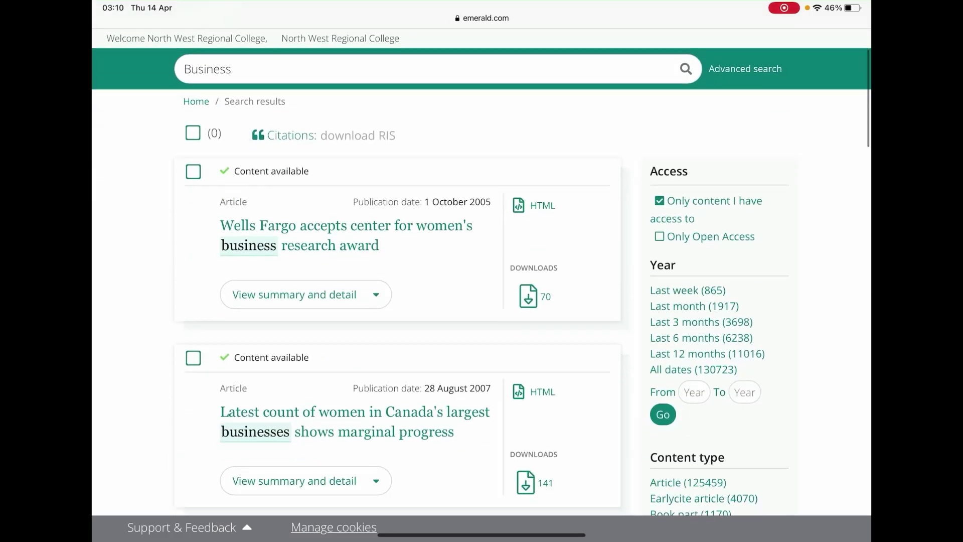
{"action": "scroll", "coordinate": [481, 302], "scroll_direction": "down", "scroll_amount": 2}
{"action": "scroll", "coordinate": [482, 302], "scroll_direction": "down", "scroll_amount": 3}
{"action": "scroll", "coordinate": [481, 300], "scroll_direction": "down", "scroll_amount": 2}
{"action": "scroll", "coordinate": [481, 300], "scroll_direction": "down", "scroll_amount": 3}
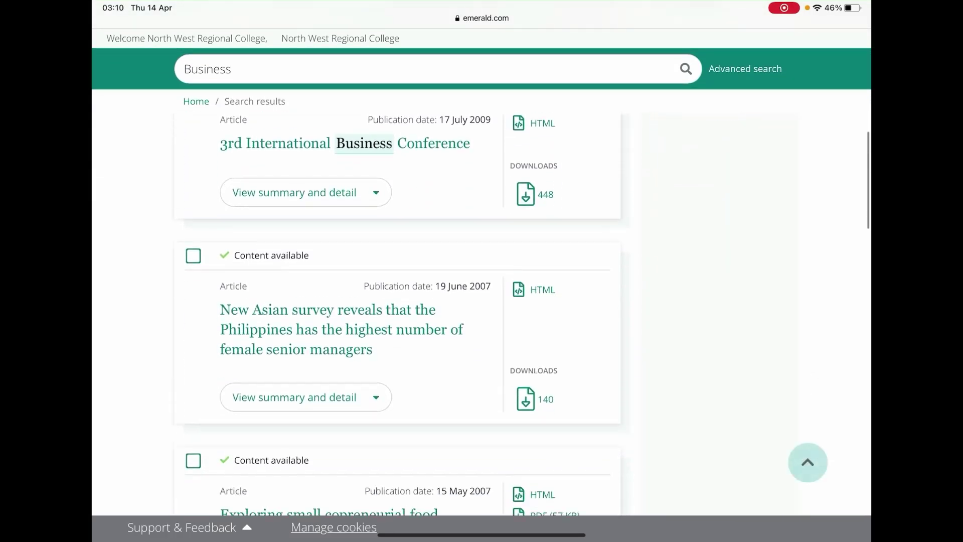
{"action": "scroll", "coordinate": [481, 301], "scroll_direction": "down", "scroll_amount": 3}
{"action": "scroll", "coordinate": [481, 301], "scroll_direction": "down", "scroll_amount": 2}
{"action": "scroll", "coordinate": [481, 301], "scroll_direction": "down", "scroll_amount": 2}
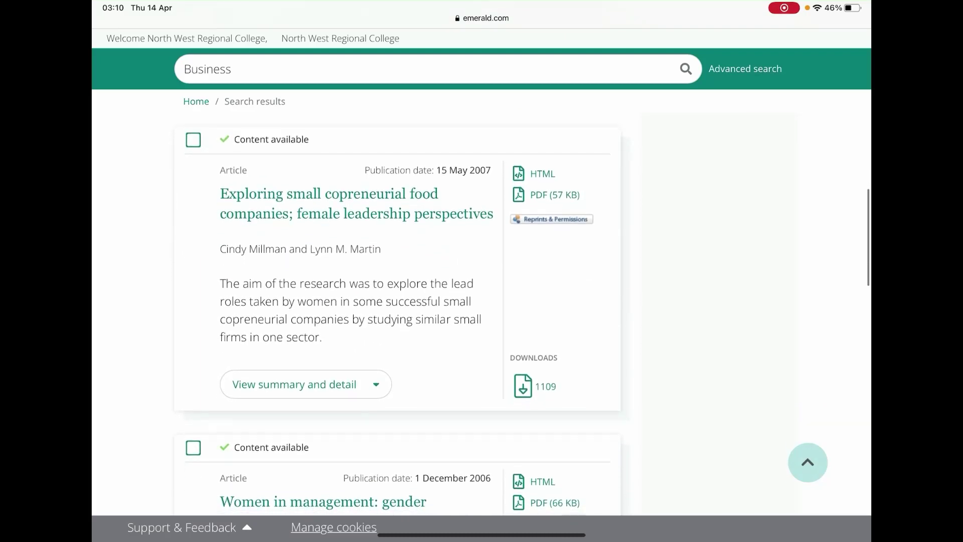
{"action": "scroll", "coordinate": [481, 301], "scroll_direction": "down", "scroll_amount": 2}
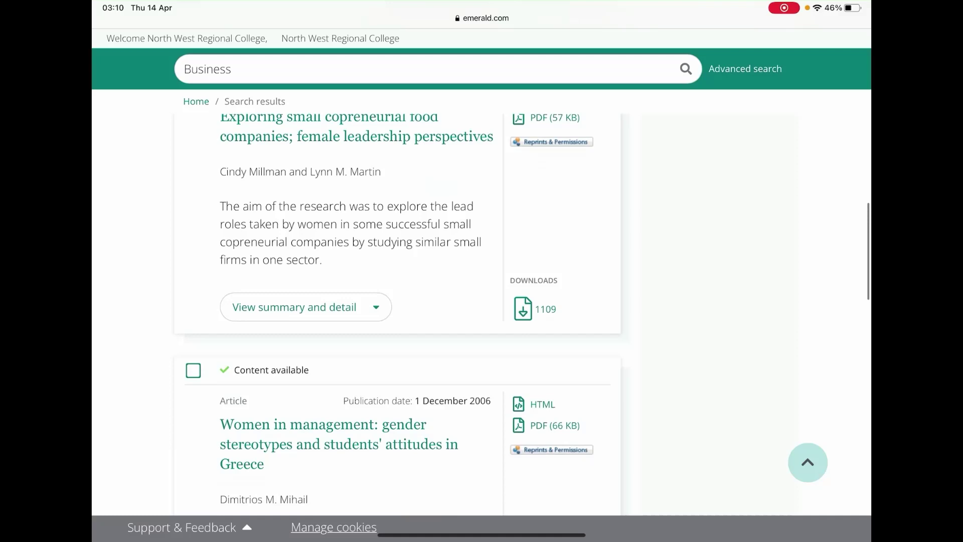
{"action": "scroll", "coordinate": [482, 301], "scroll_direction": "down", "scroll_amount": 3}
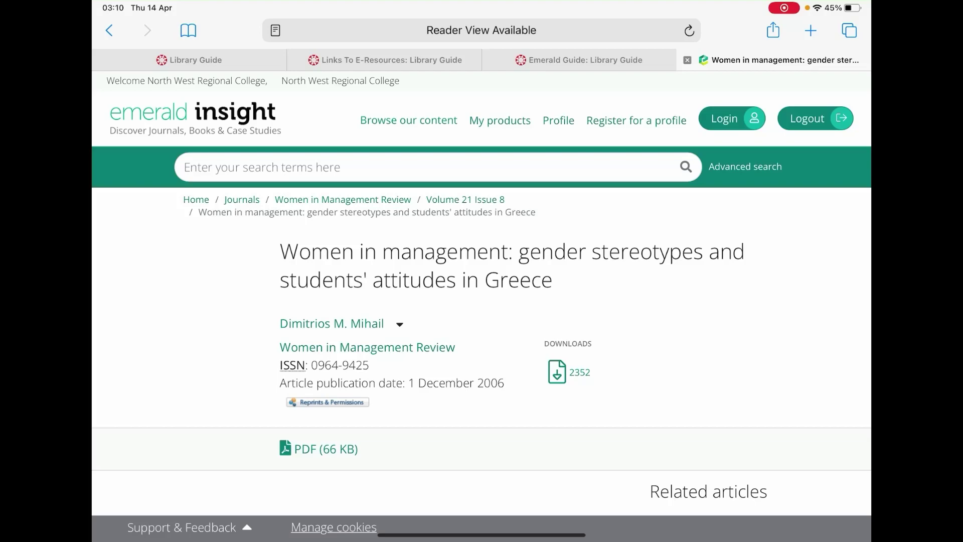
{"action": "scroll", "coordinate": [481, 338], "scroll_direction": "down", "scroll_amount": 5}
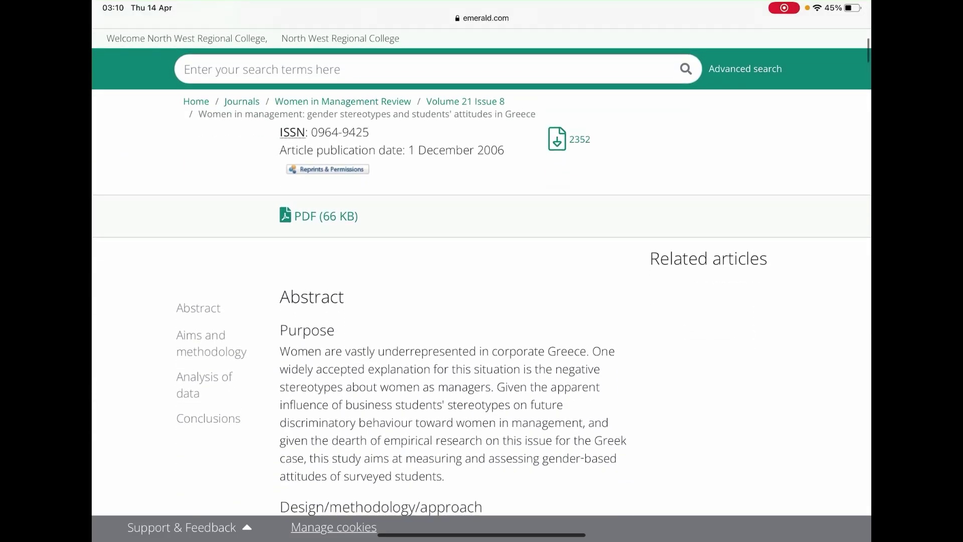
{"action": "scroll", "coordinate": [482, 339], "scroll_direction": "down", "scroll_amount": 1}
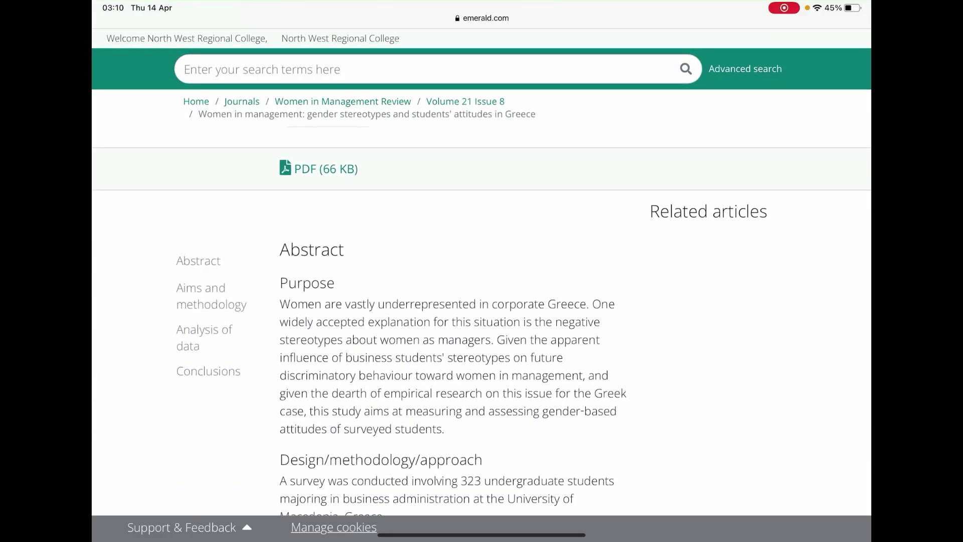
{"action": "scroll", "coordinate": [482, 301], "scroll_direction": "down", "scroll_amount": 2}
{"action": "scroll", "coordinate": [481, 301], "scroll_direction": "down", "scroll_amount": 2}
{"action": "scroll", "coordinate": [481, 301], "scroll_direction": "down", "scroll_amount": 2}
{"action": "scroll", "coordinate": [482, 301], "scroll_direction": "down", "scroll_amount": 2}
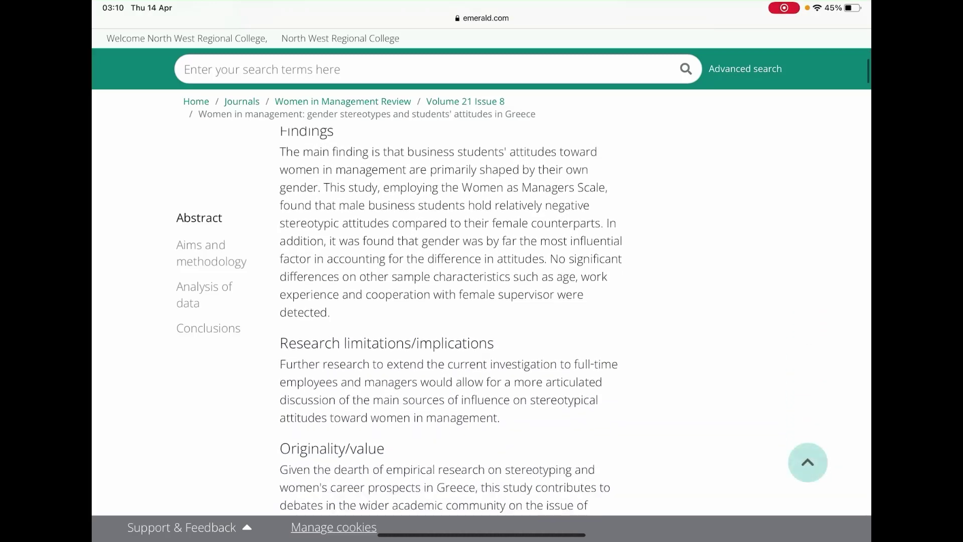
{"action": "scroll", "coordinate": [451, 323], "scroll_direction": "down", "scroll_amount": 4}
{"action": "scroll", "coordinate": [452, 324], "scroll_direction": "down", "scroll_amount": 1}
{"action": "scroll", "coordinate": [451, 324], "scroll_direction": "down", "scroll_amount": 2}
{"action": "scroll", "coordinate": [452, 324], "scroll_direction": "down", "scroll_amount": 1}
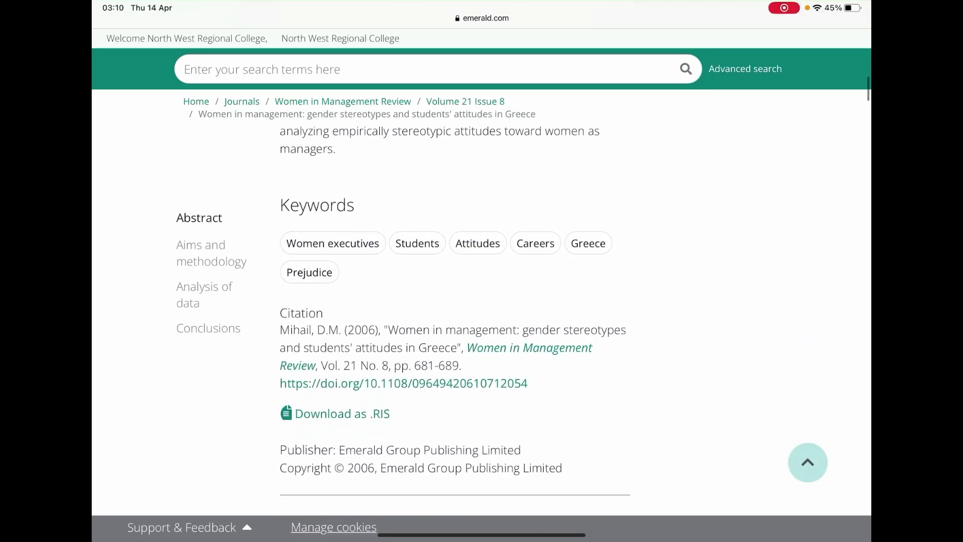
{"action": "scroll", "coordinate": [452, 324], "scroll_direction": "up", "scroll_amount": 2}
{"action": "scroll", "coordinate": [451, 323], "scroll_direction": "up", "scroll_amount": 5}
{"action": "scroll", "coordinate": [452, 323], "scroll_direction": "up", "scroll_amount": 4}
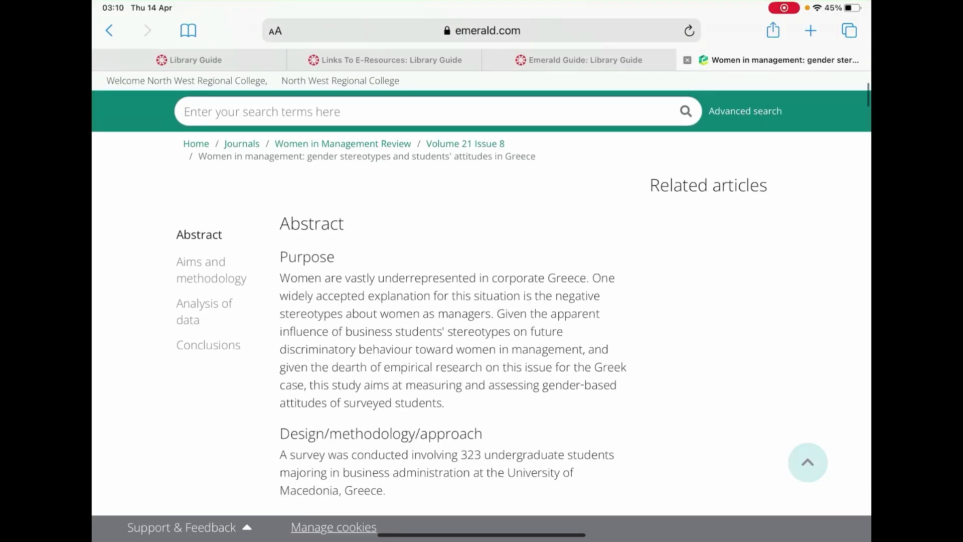
{"action": "scroll", "coordinate": [482, 300], "scroll_direction": "up", "scroll_amount": 4}
{"action": "scroll", "coordinate": [481, 301], "scroll_direction": "up", "scroll_amount": 1}
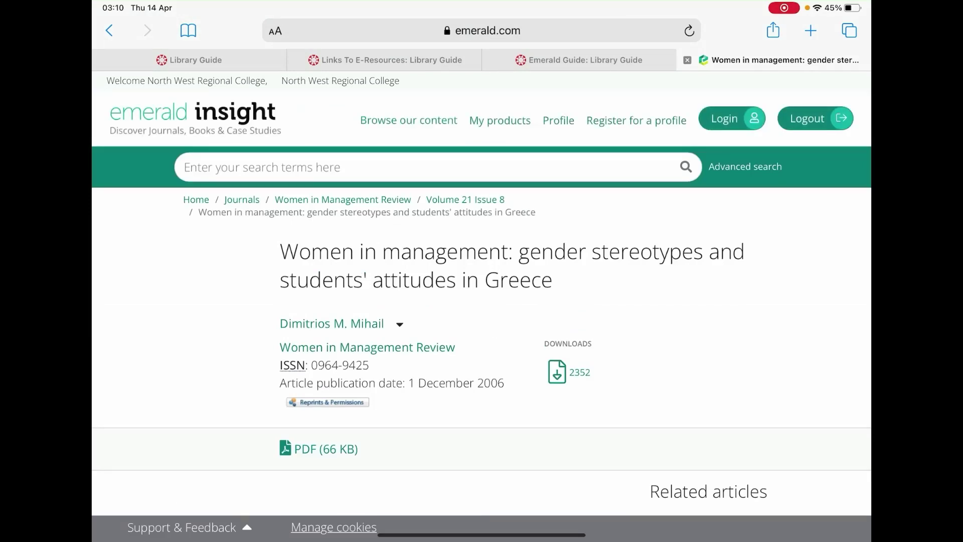